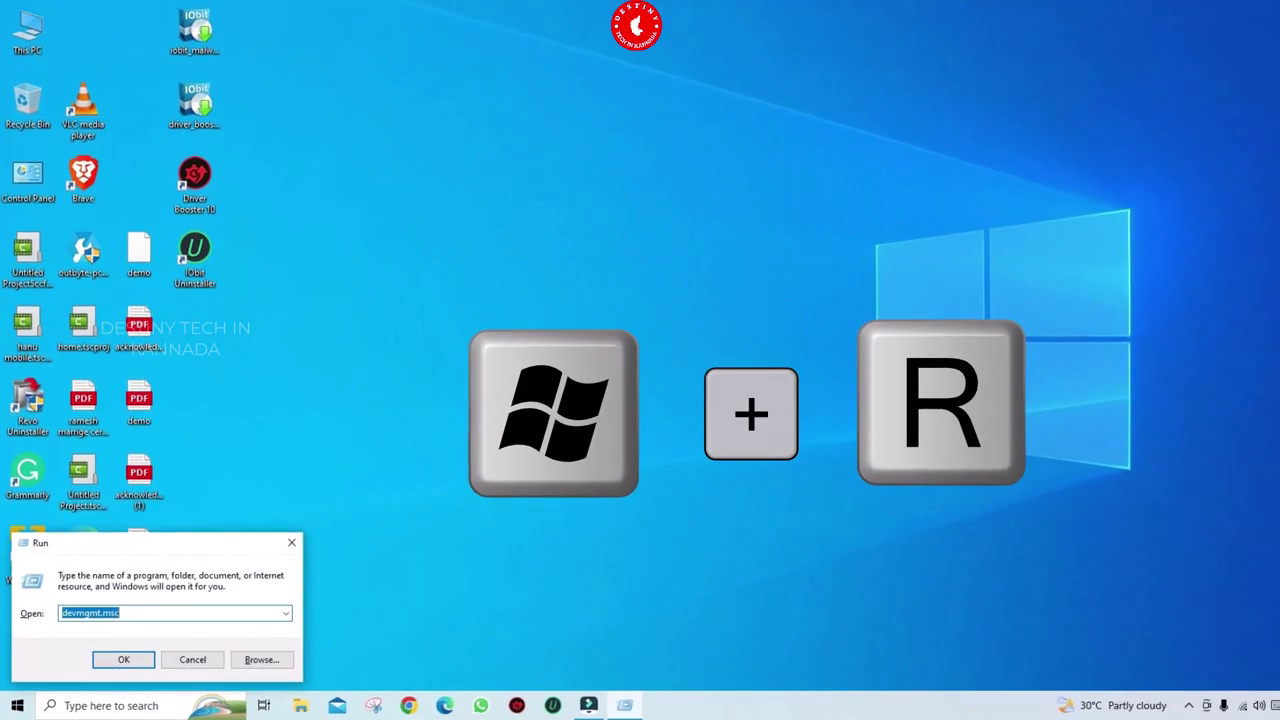
Open Device Manager by running devmgmt.msc
{"action": "type", "text": "devm"}
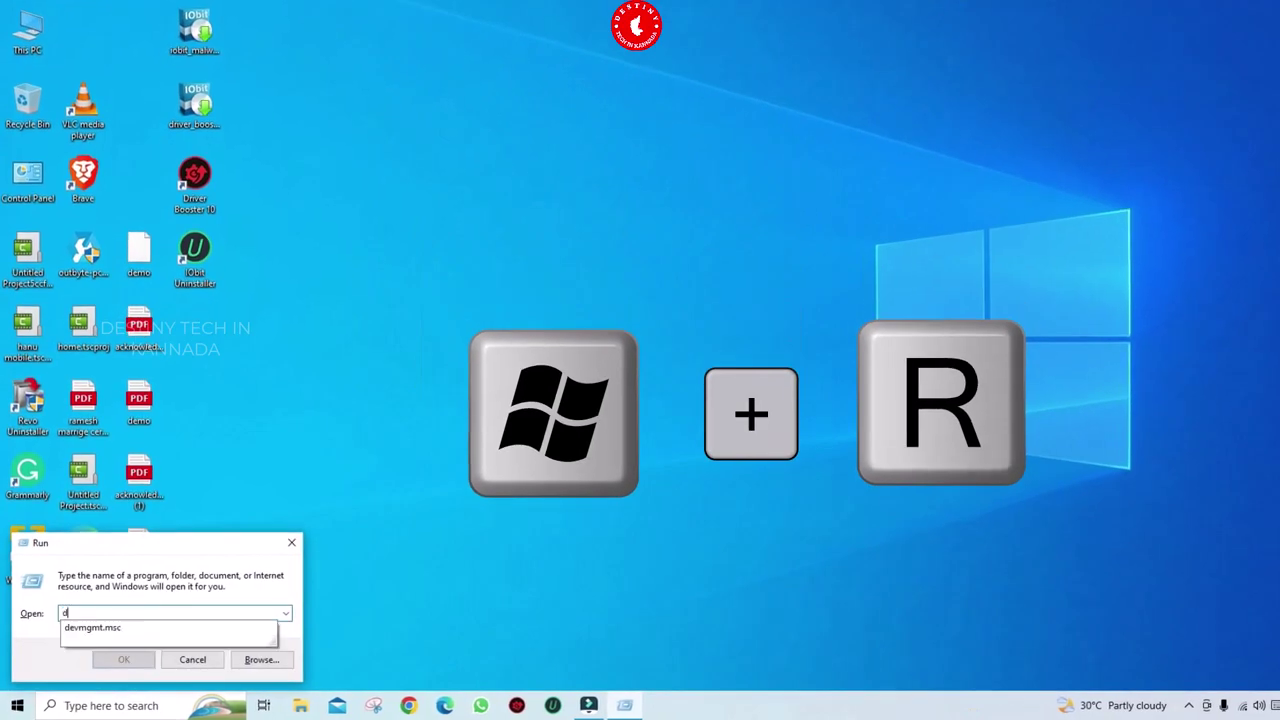
{"action": "type", "text": "gmt.msc"}
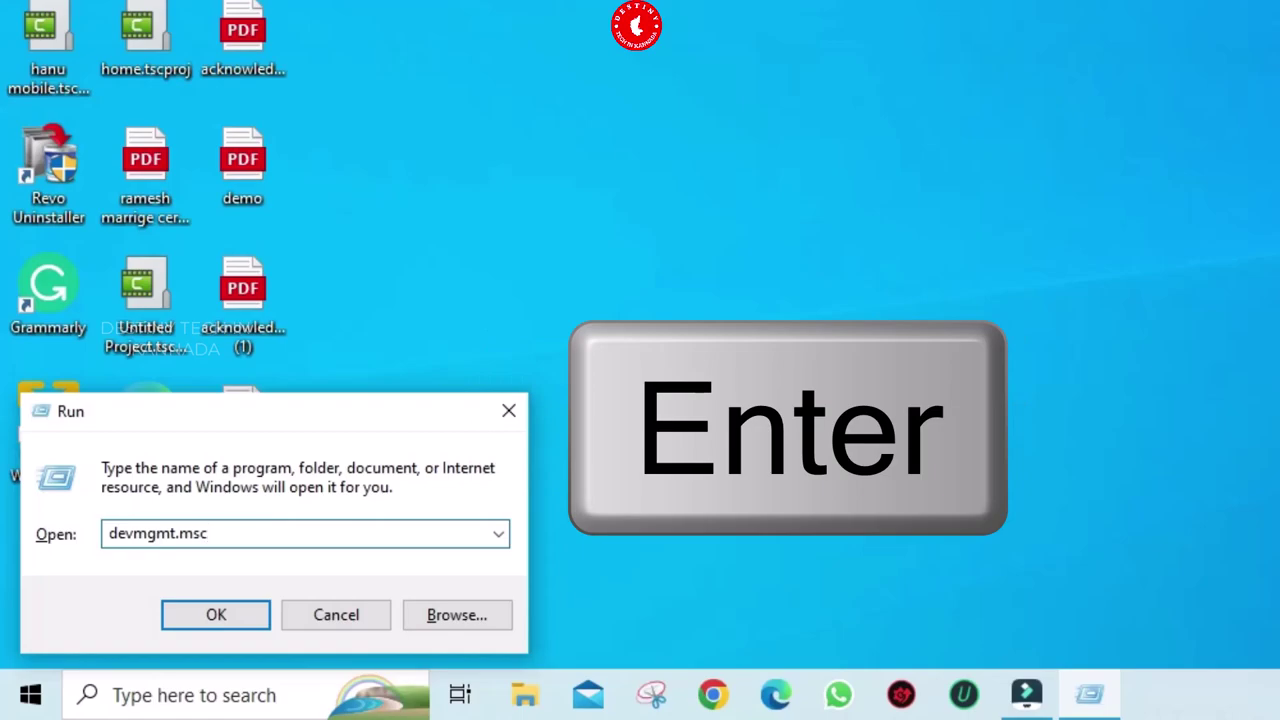
{"action": "key", "text": "Return"}
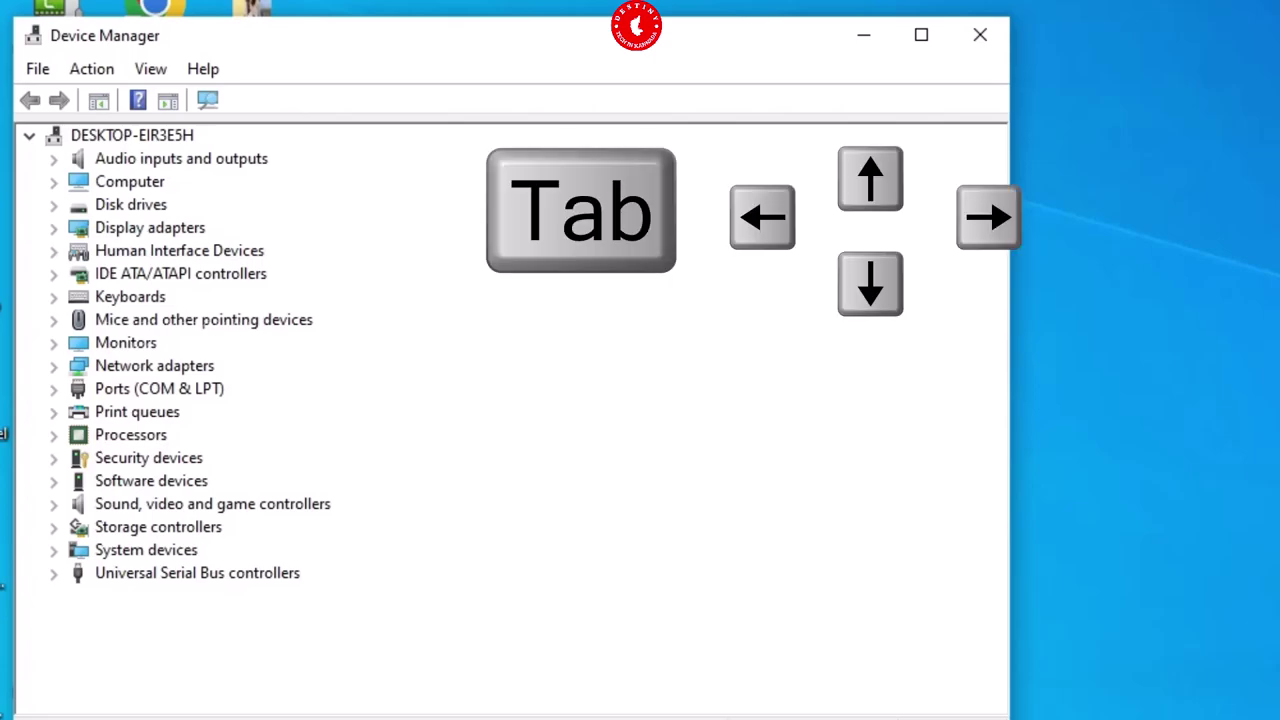
Expand the Mice and other pointing devices category and select the HID-compliant mouse
{"action": "key", "text": "Tab"}
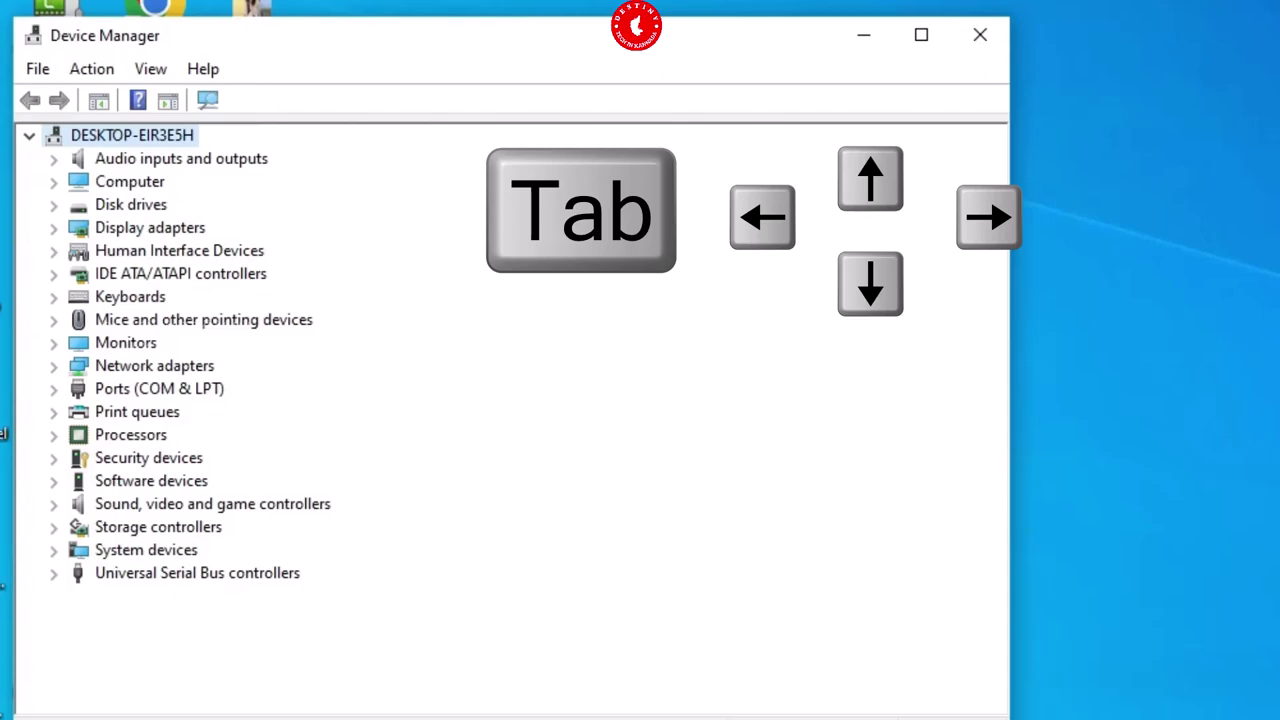
{"action": "key", "text": "Down"}
{"action": "key", "text": "Down"}
{"action": "key", "text": "Down"}
{"action": "key", "text": "Down"}
{"action": "key", "text": "Down"}
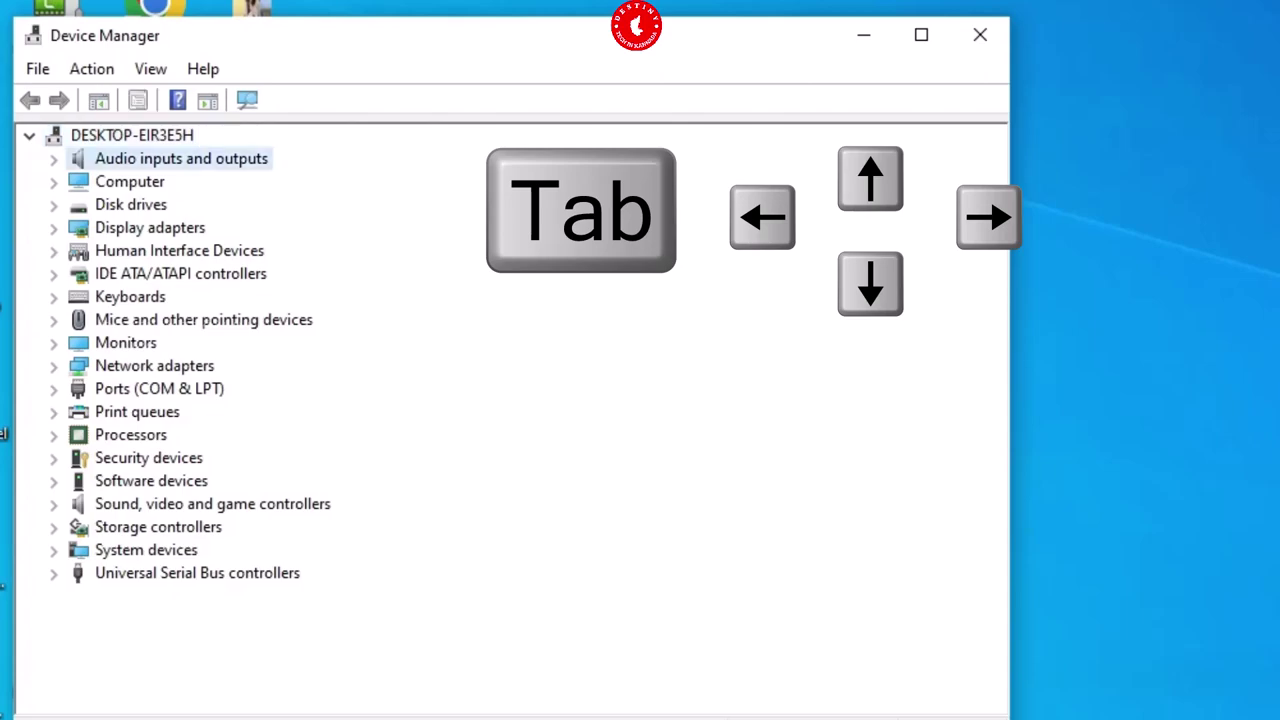
{"action": "key", "text": "Down"}
{"action": "key", "text": "Down"}
{"action": "key", "text": "Down"}
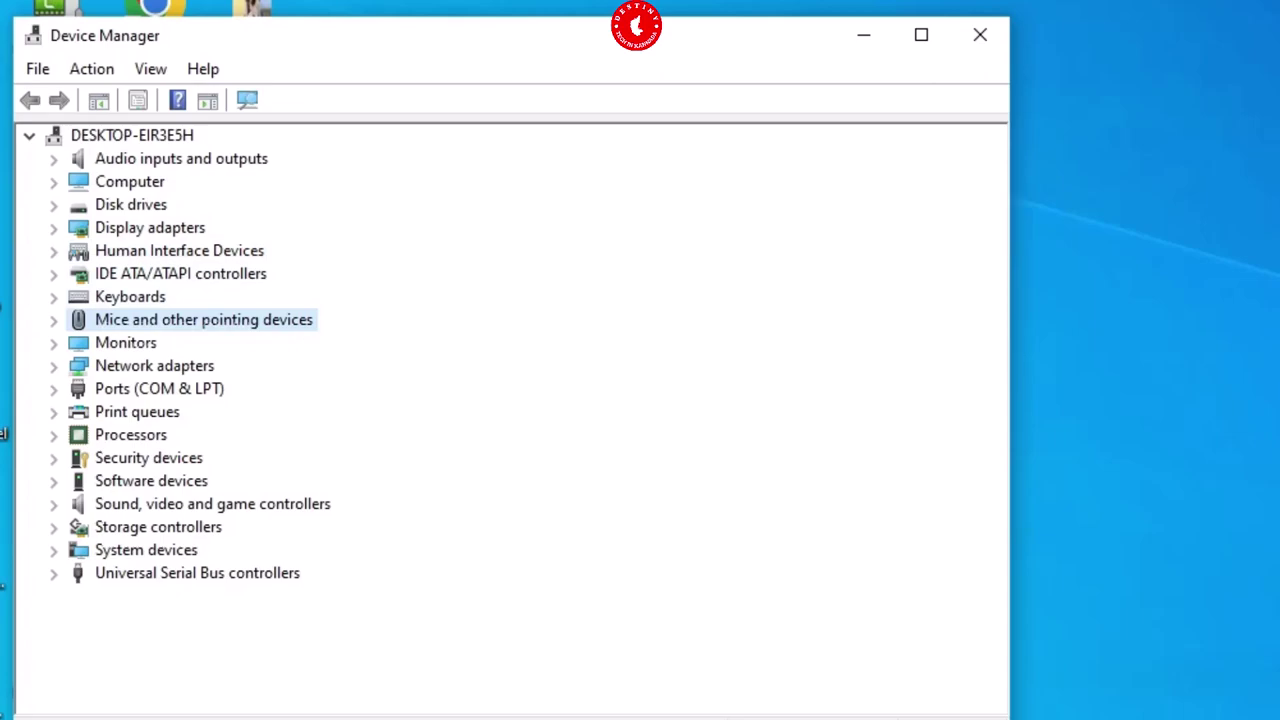
{"action": "key", "text": "Right"}
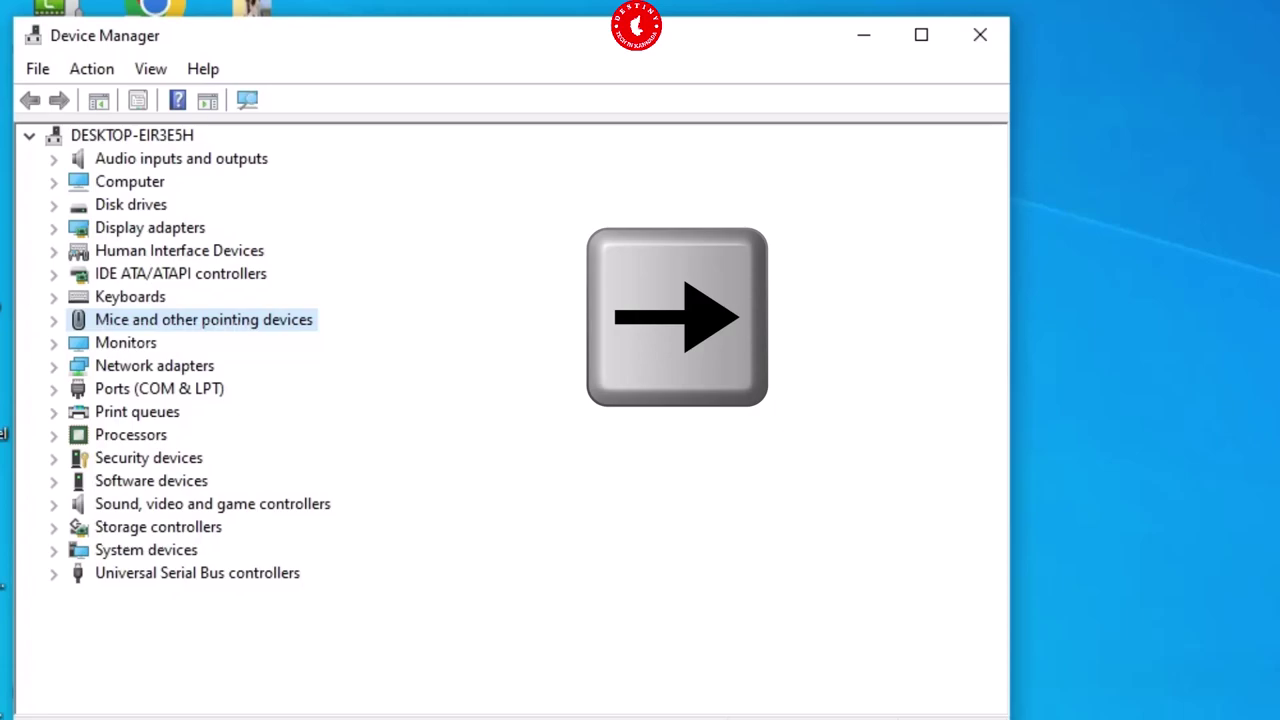
{"action": "key", "text": "Down"}
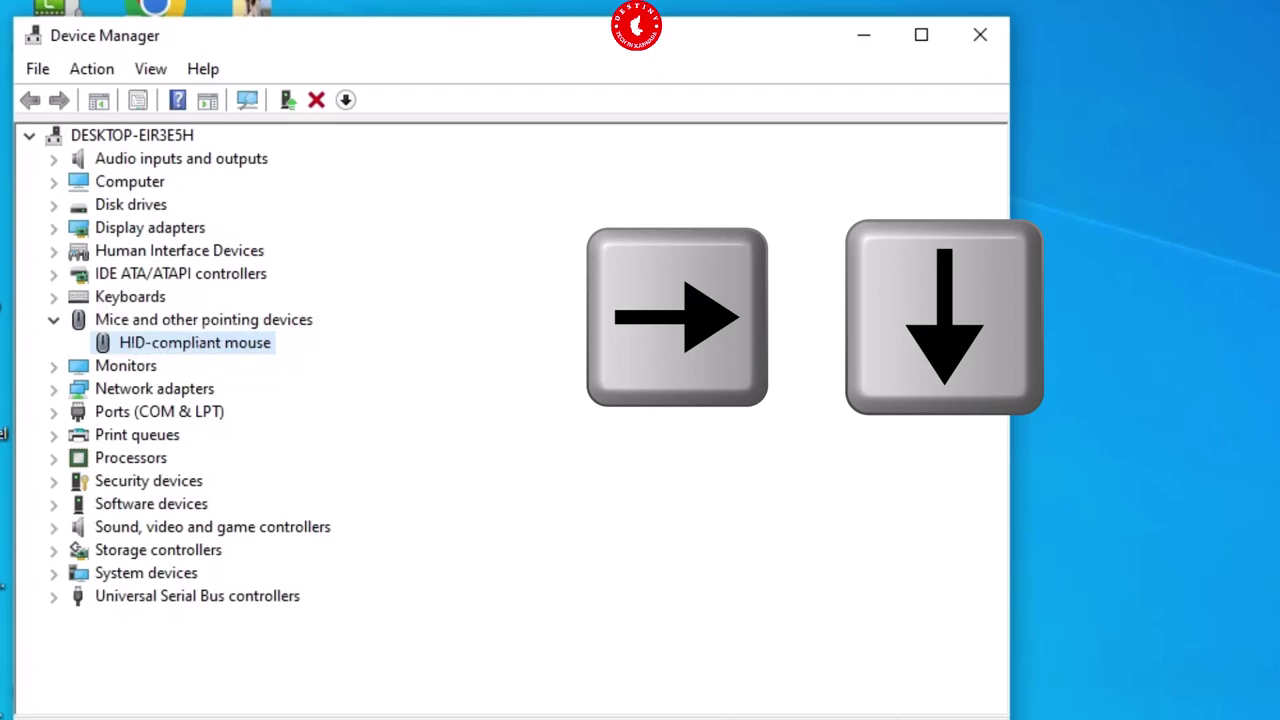
Start a driver update for the HID-compliant mouse, browsing the computer and picking from the list of available drivers
{"action": "key", "text": "shift+F10"}
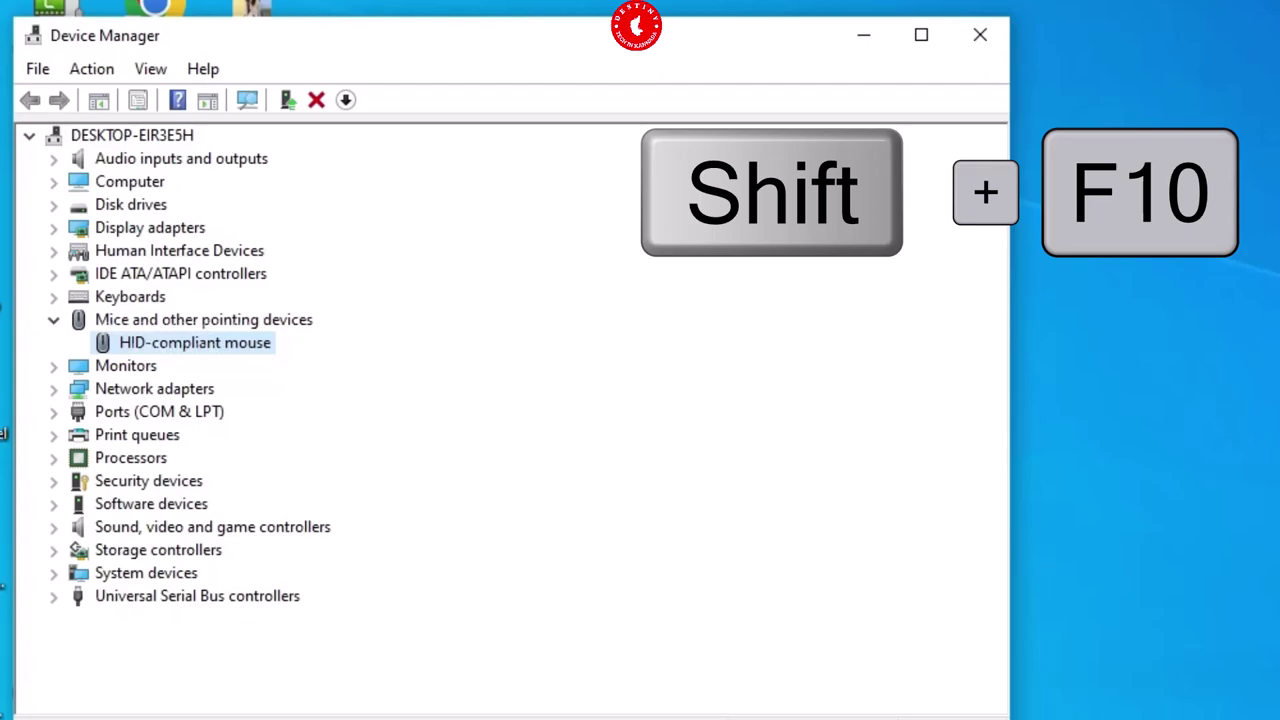
{"action": "key", "text": "shift+F10"}
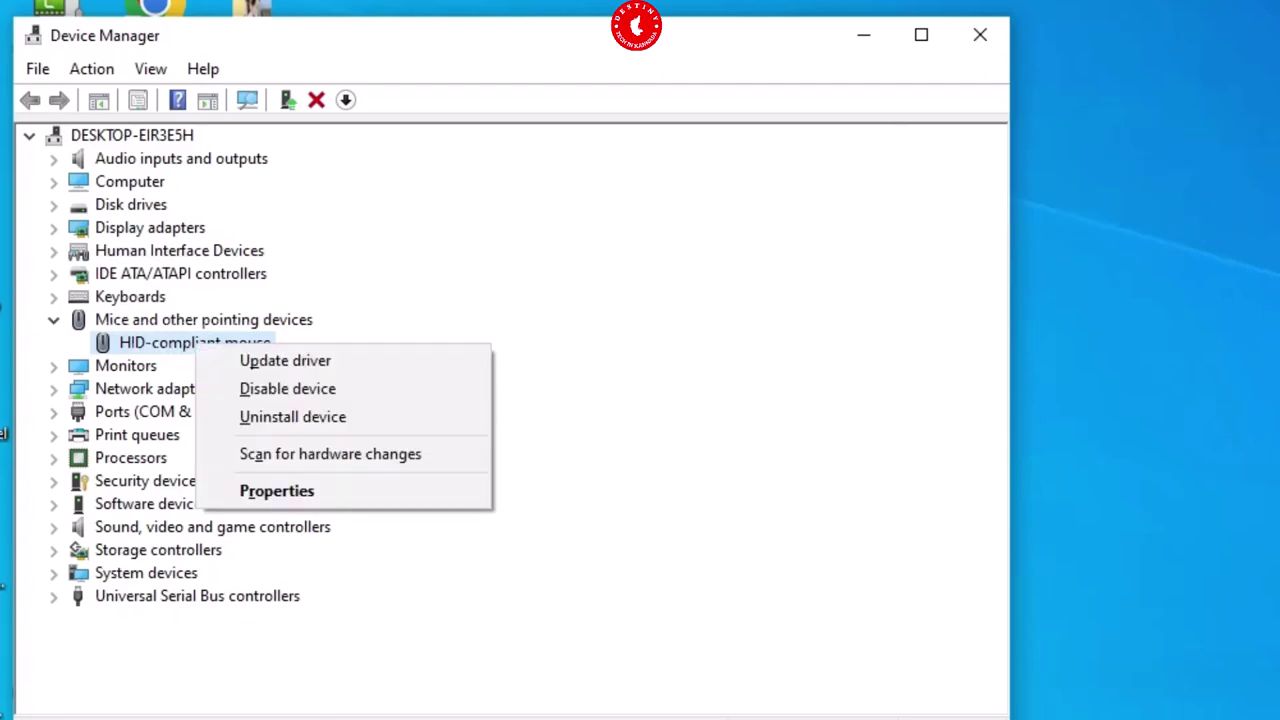
{"action": "key", "text": "Down"}
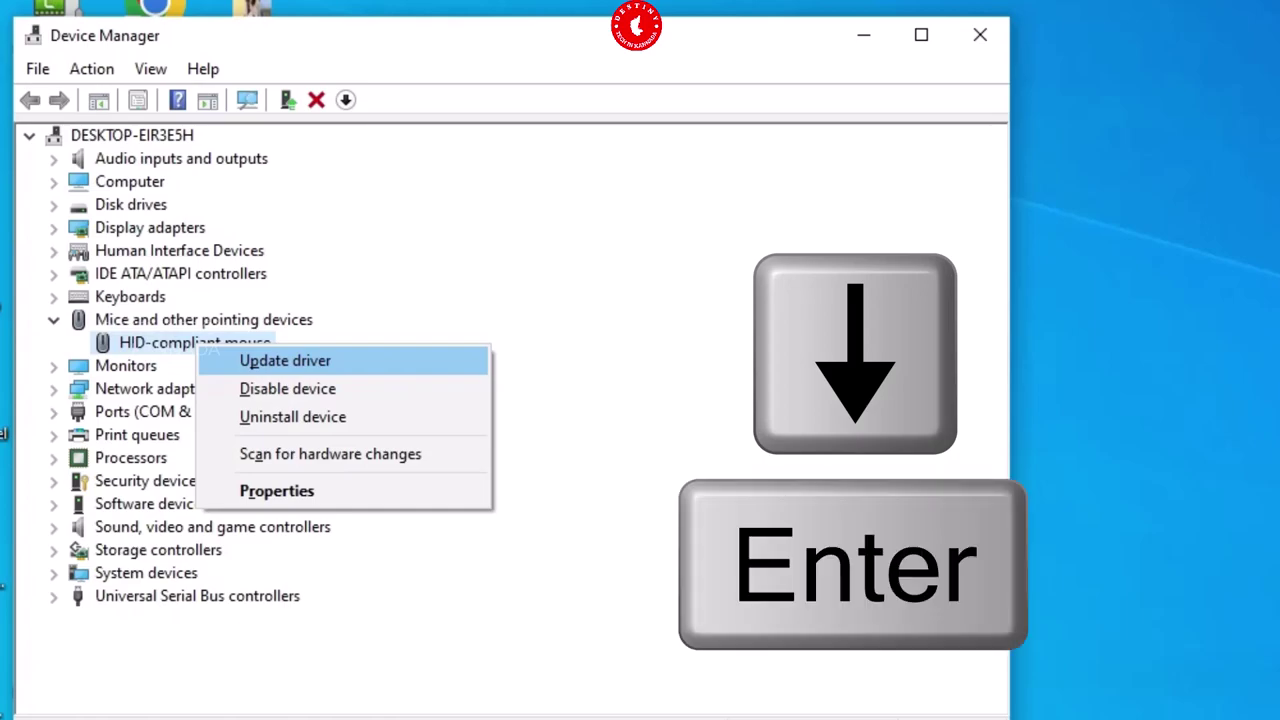
{"action": "key", "text": "Return"}
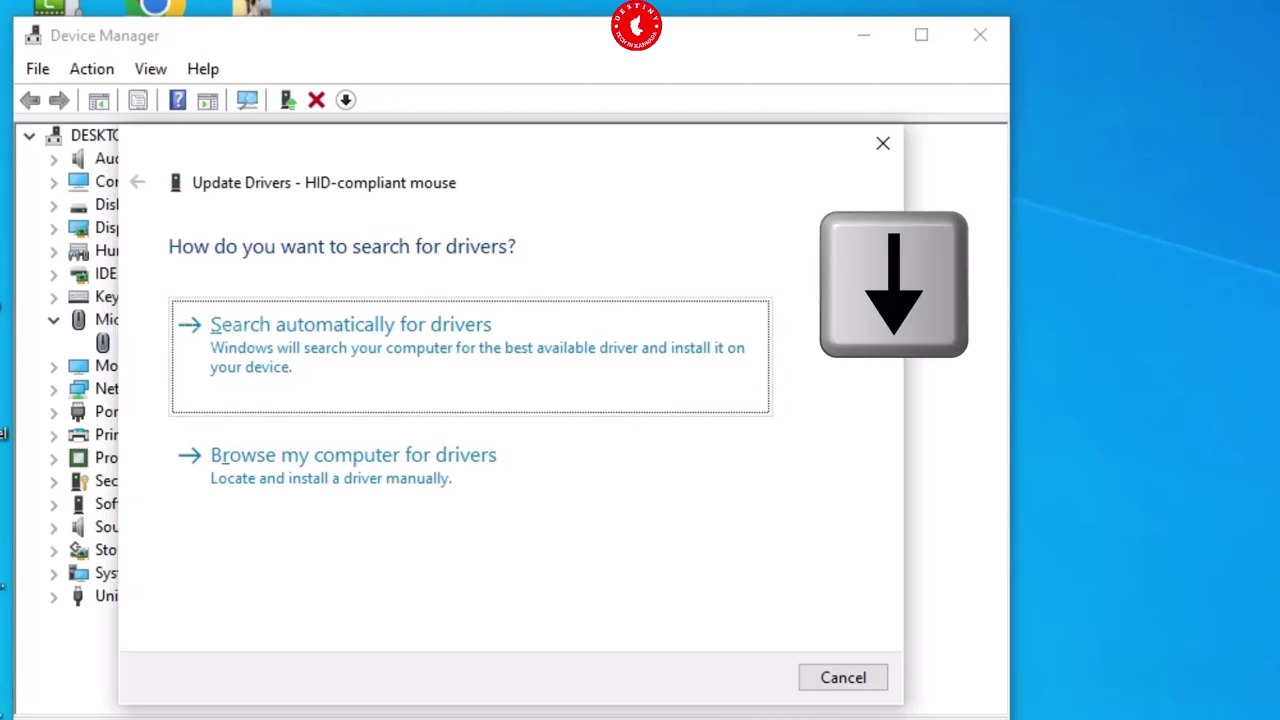
{"action": "key", "text": "Down"}
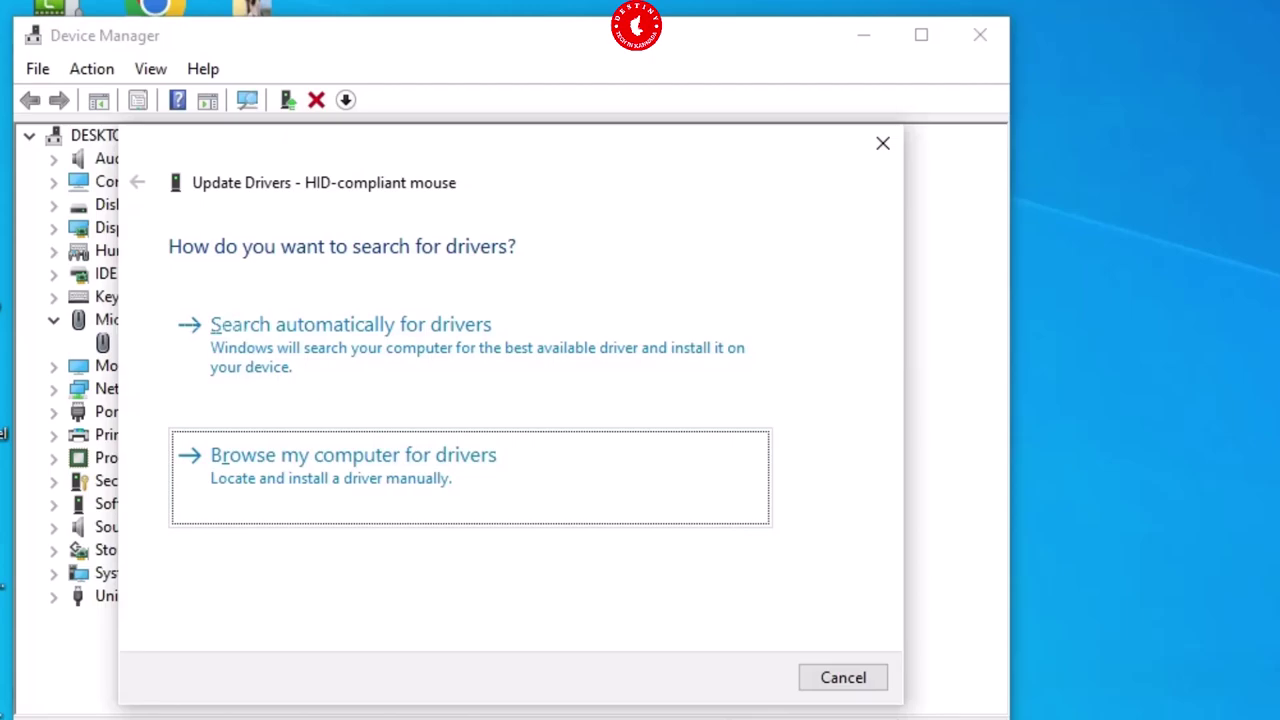
{"action": "key", "text": "Return"}
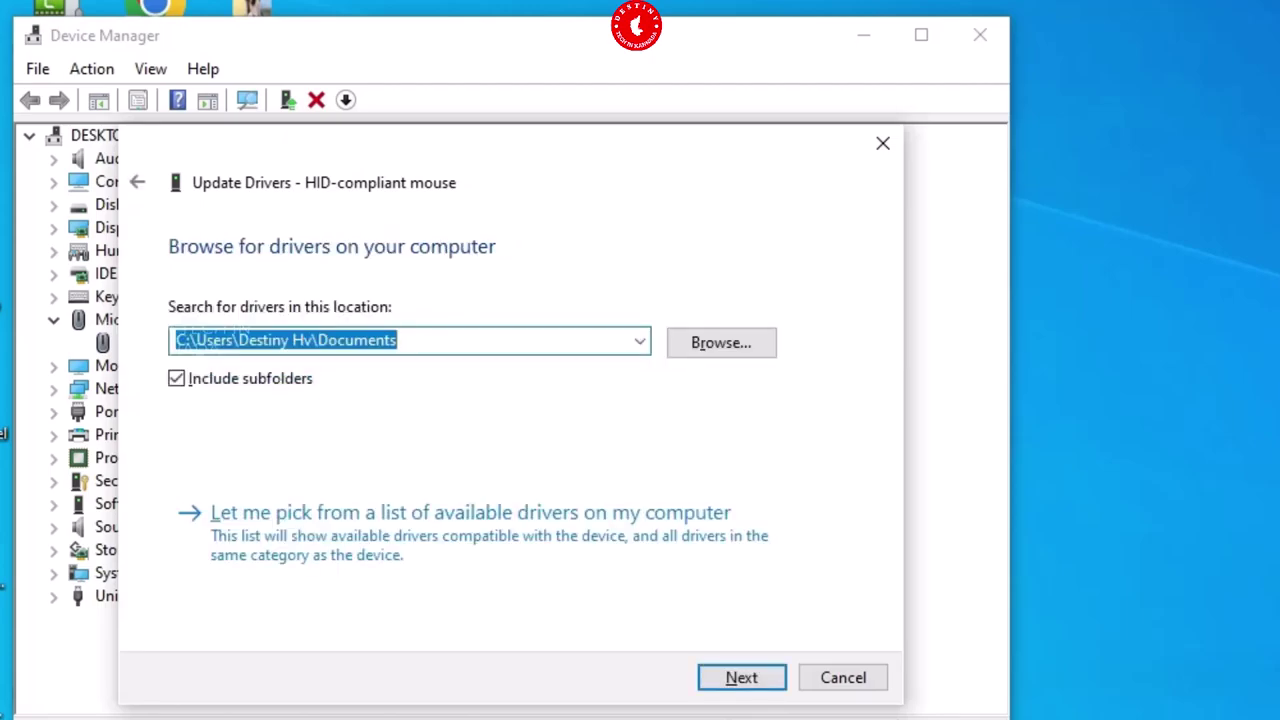
{"action": "key", "text": "Tab"}
{"action": "key", "text": "Tab"}
{"action": "key", "text": "Tab"}
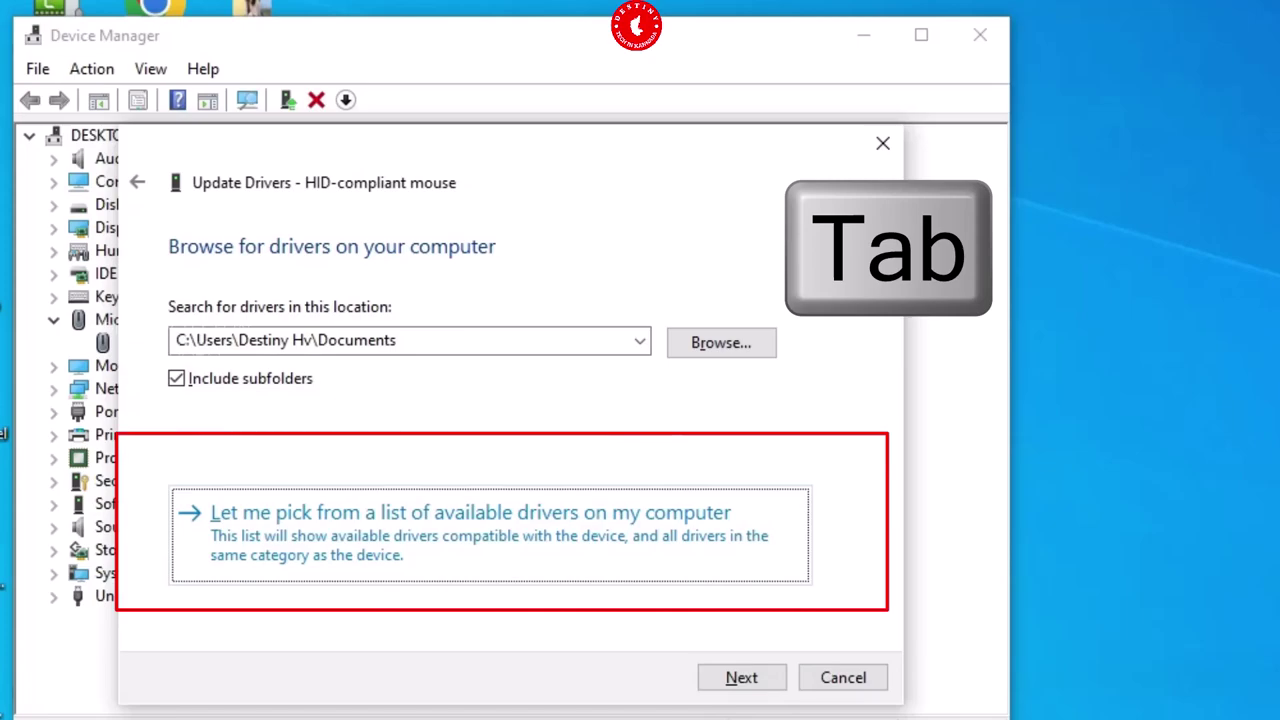
{"action": "key", "text": "Return"}
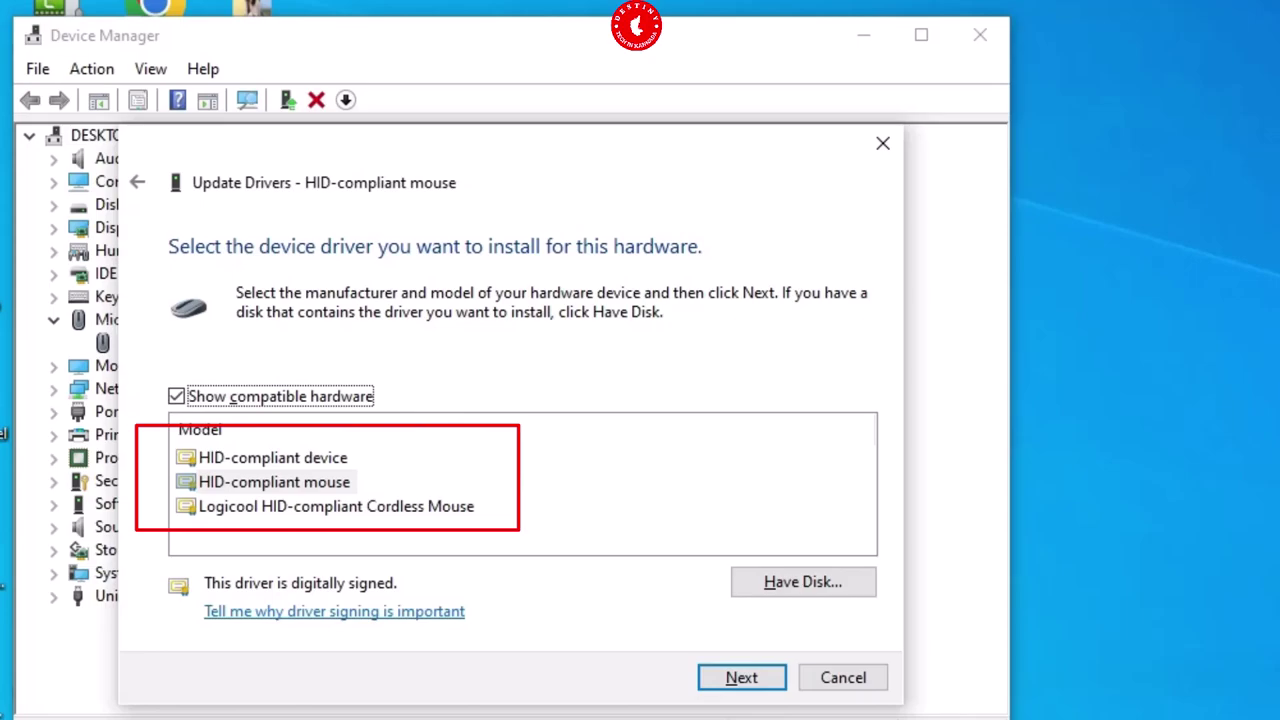
Install the Logicool HID-compliant Cordless Mouse driver from the compatible models and close the update wizard
{"action": "key", "text": "Tab"}
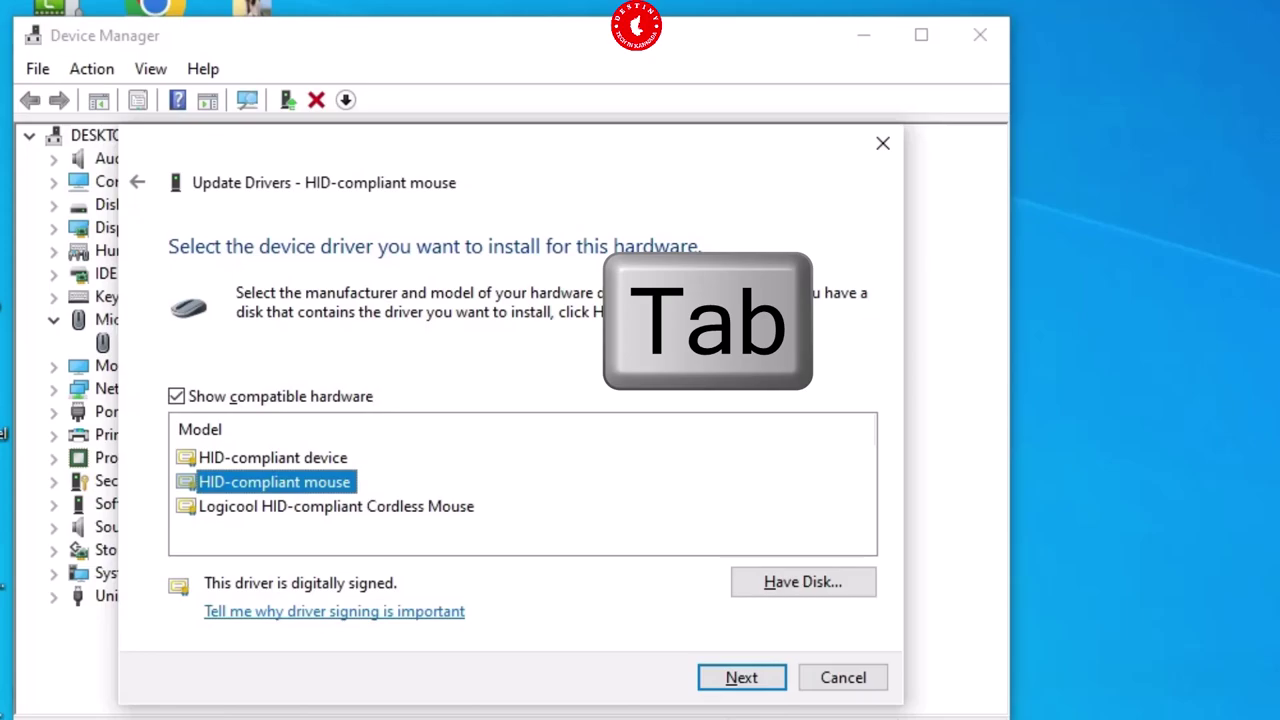
{"action": "key", "text": "Up"}
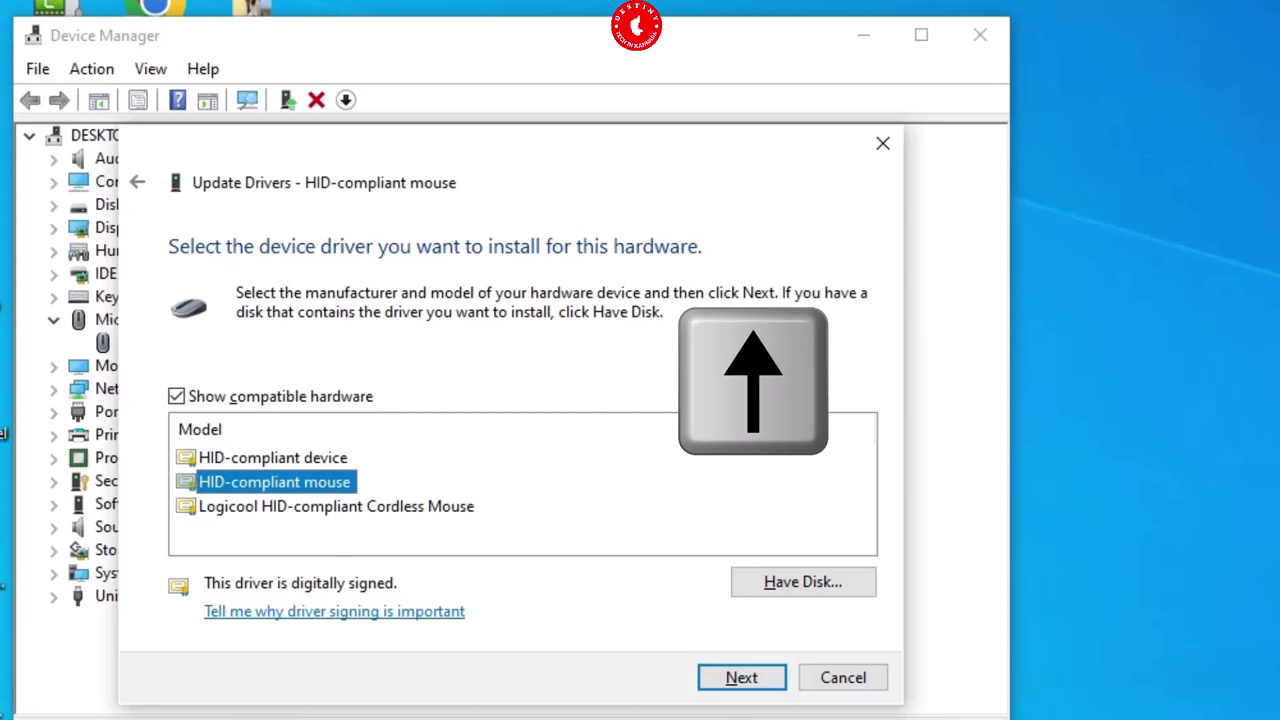
{"action": "key", "text": "Down"}
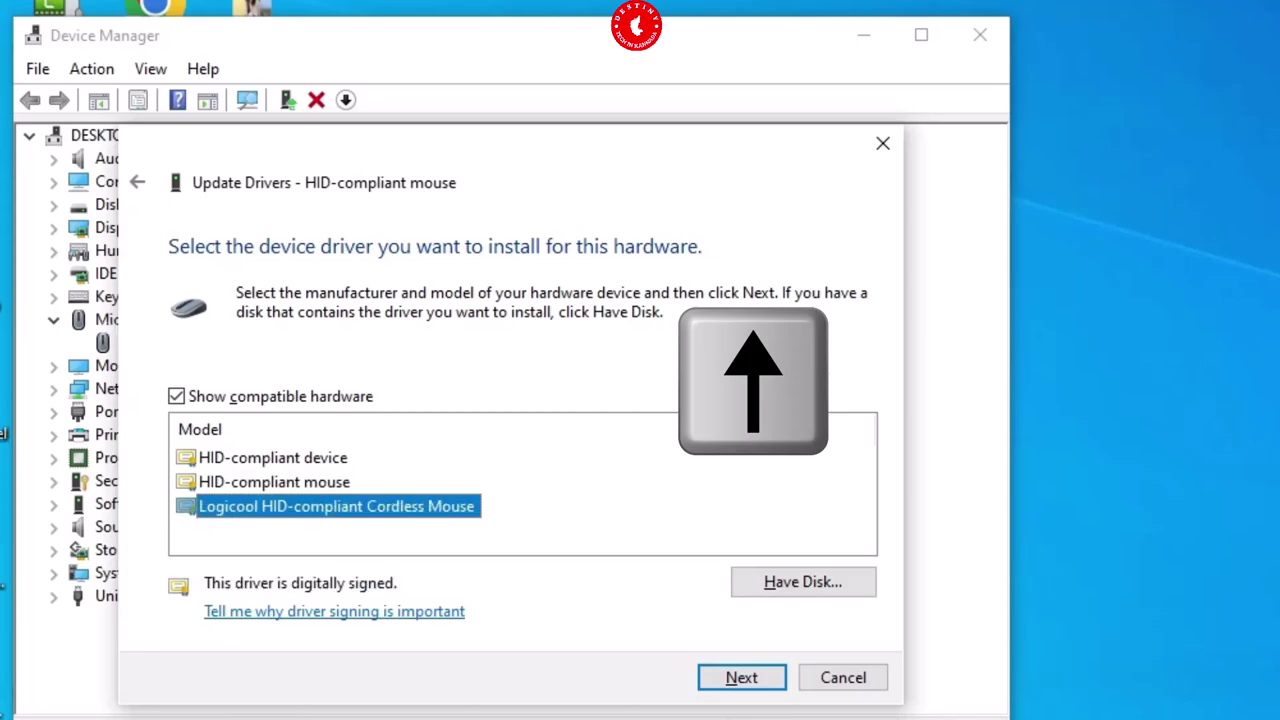
{"action": "key", "text": "Down"}
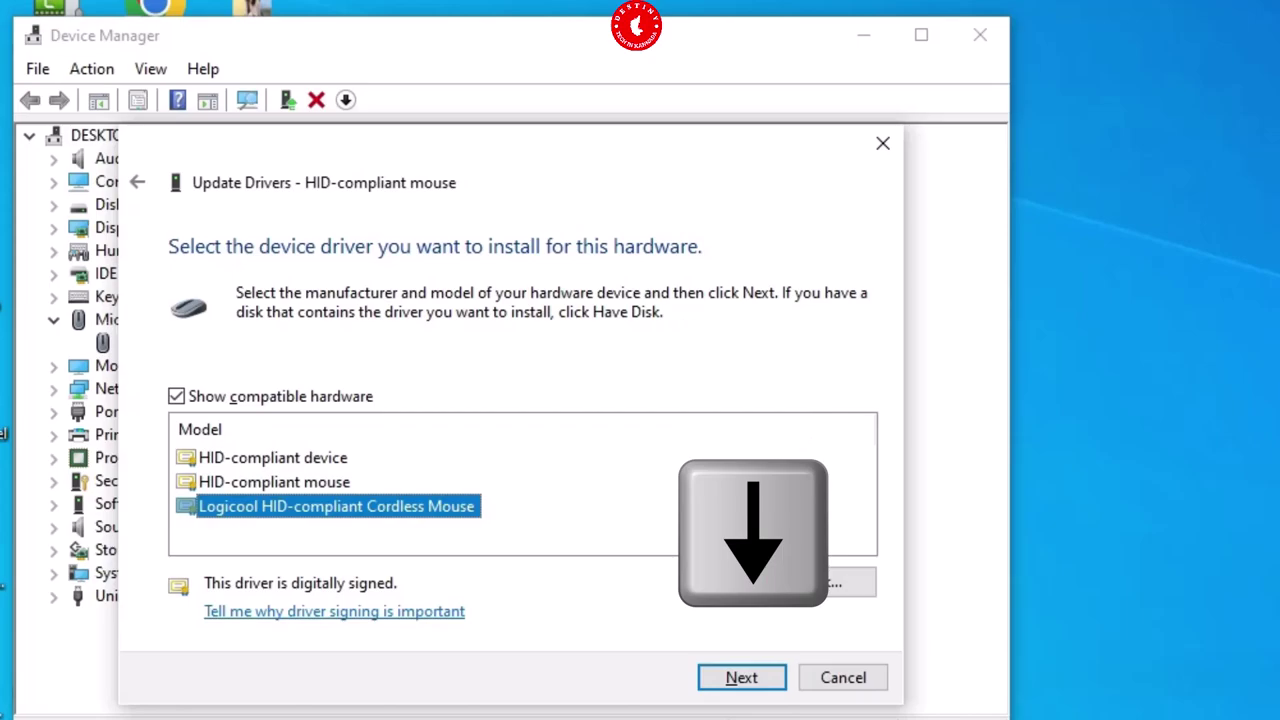
{"action": "key", "text": "Return"}
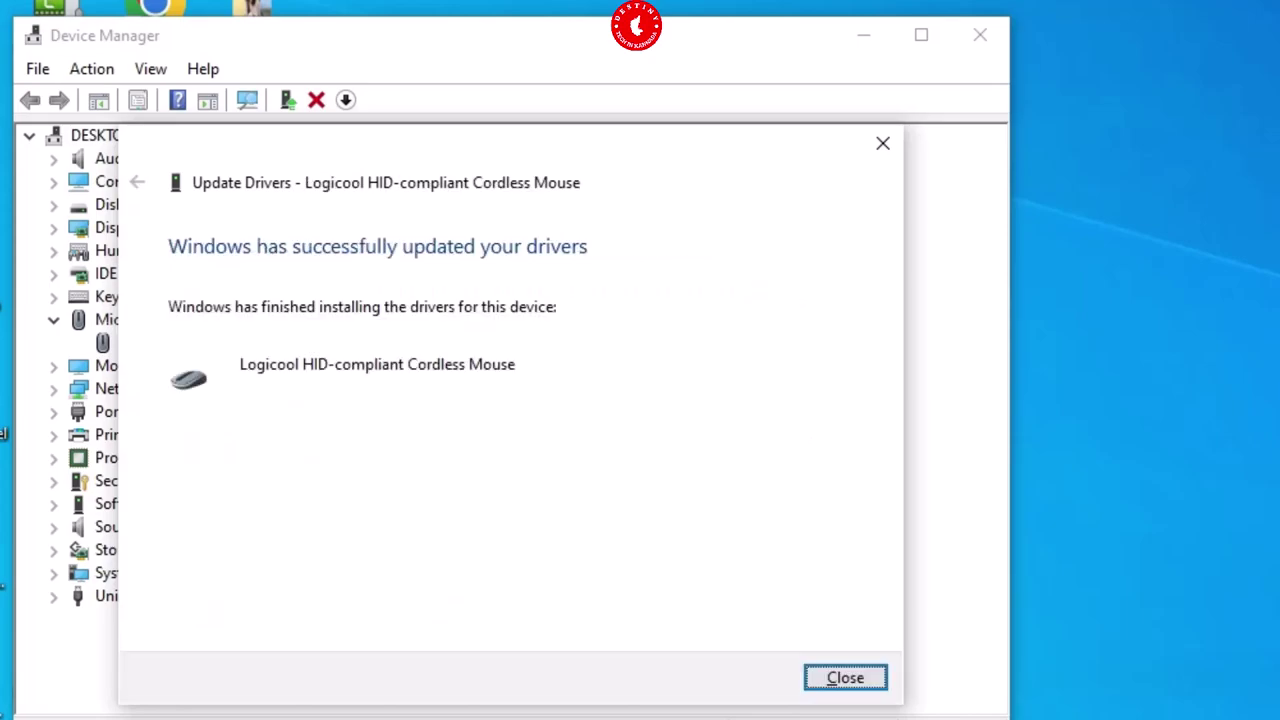
{"action": "key", "text": "Return"}
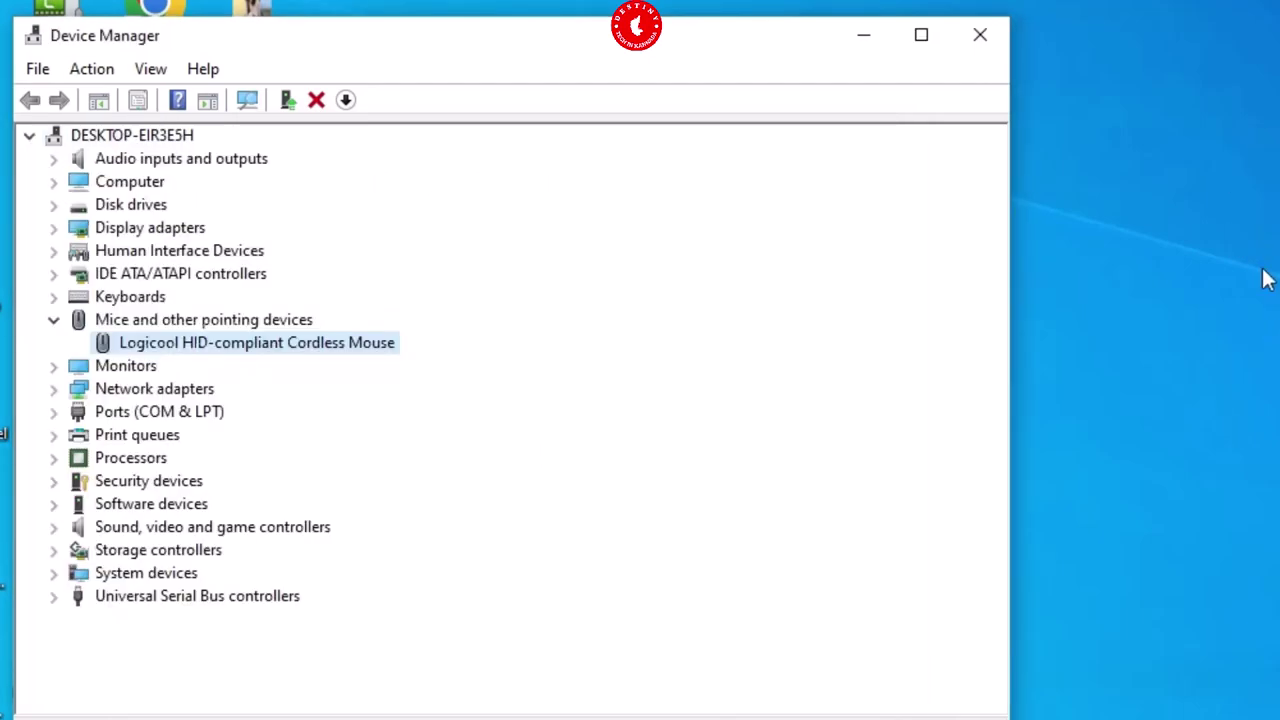
Uninstall the Logicool HID-compliant Cordless Mouse device without deleting its driver software
{"action": "key", "text": "Up"}
{"action": "key", "text": "Down"}
{"action": "key", "text": "shift+F10"}
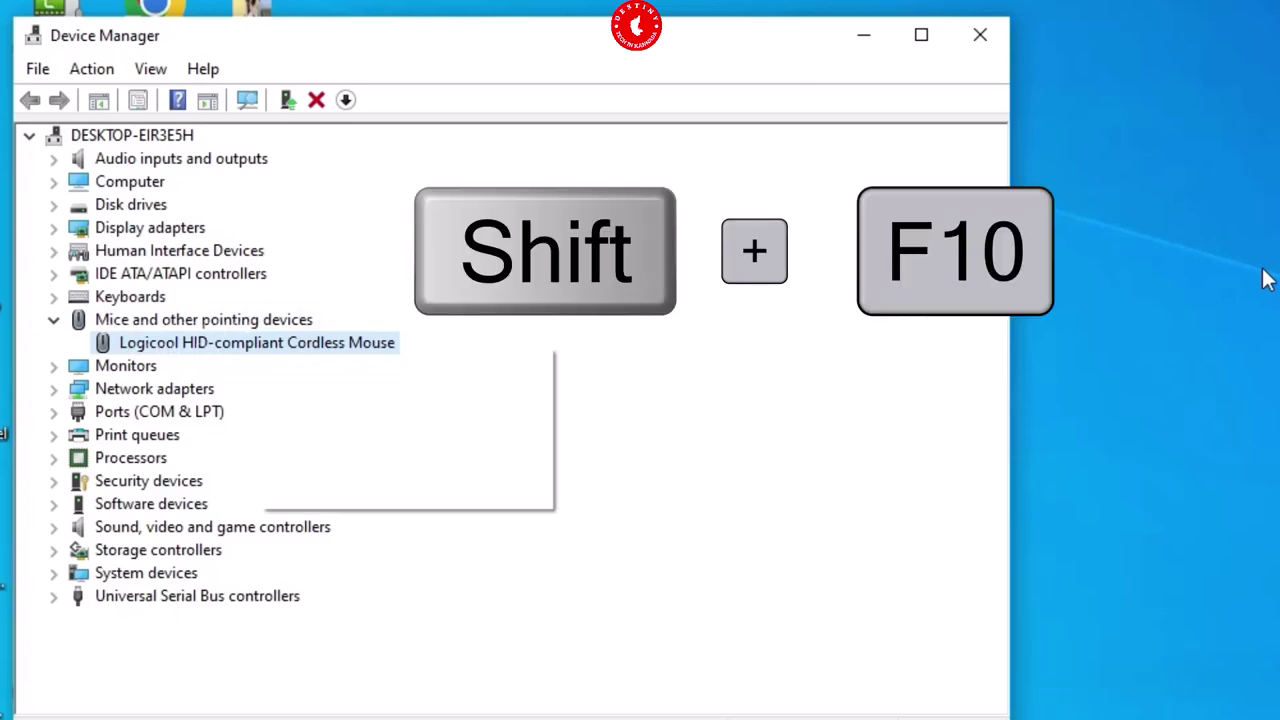
{"action": "key", "text": "Down"}
{"action": "key", "text": "Down"}
{"action": "key", "text": "Down"}
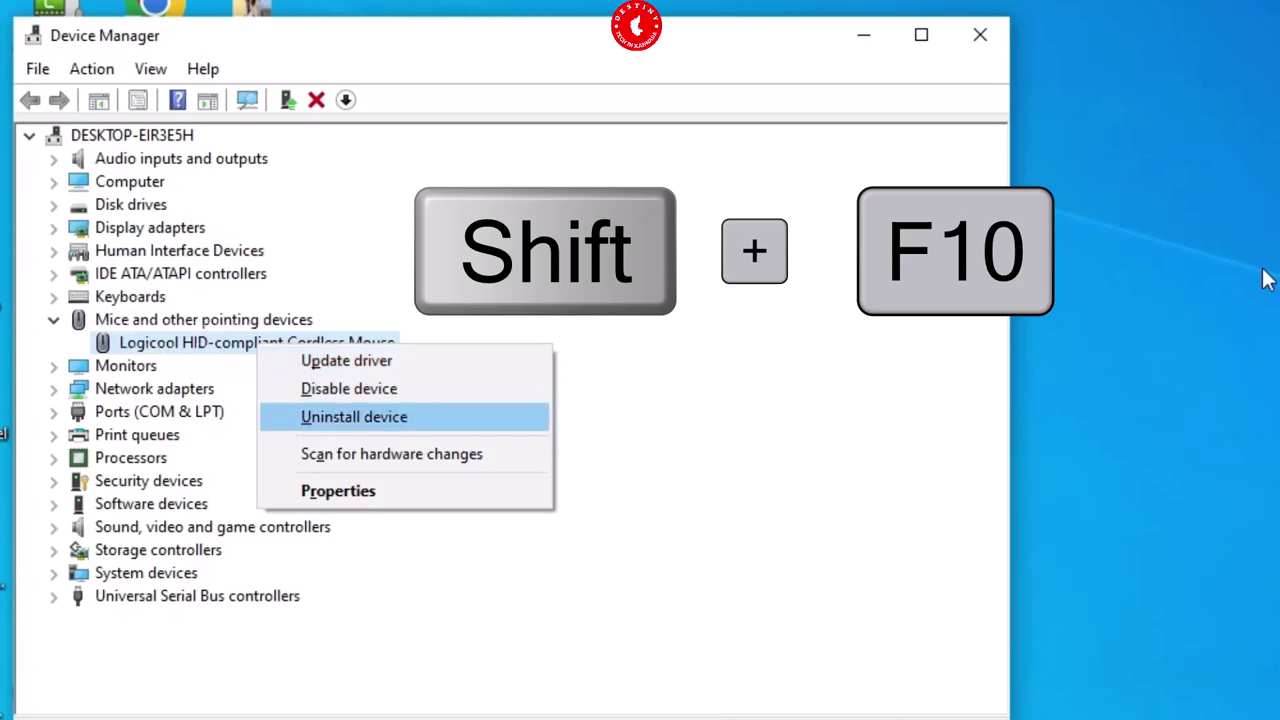
{"action": "key", "text": "Return"}
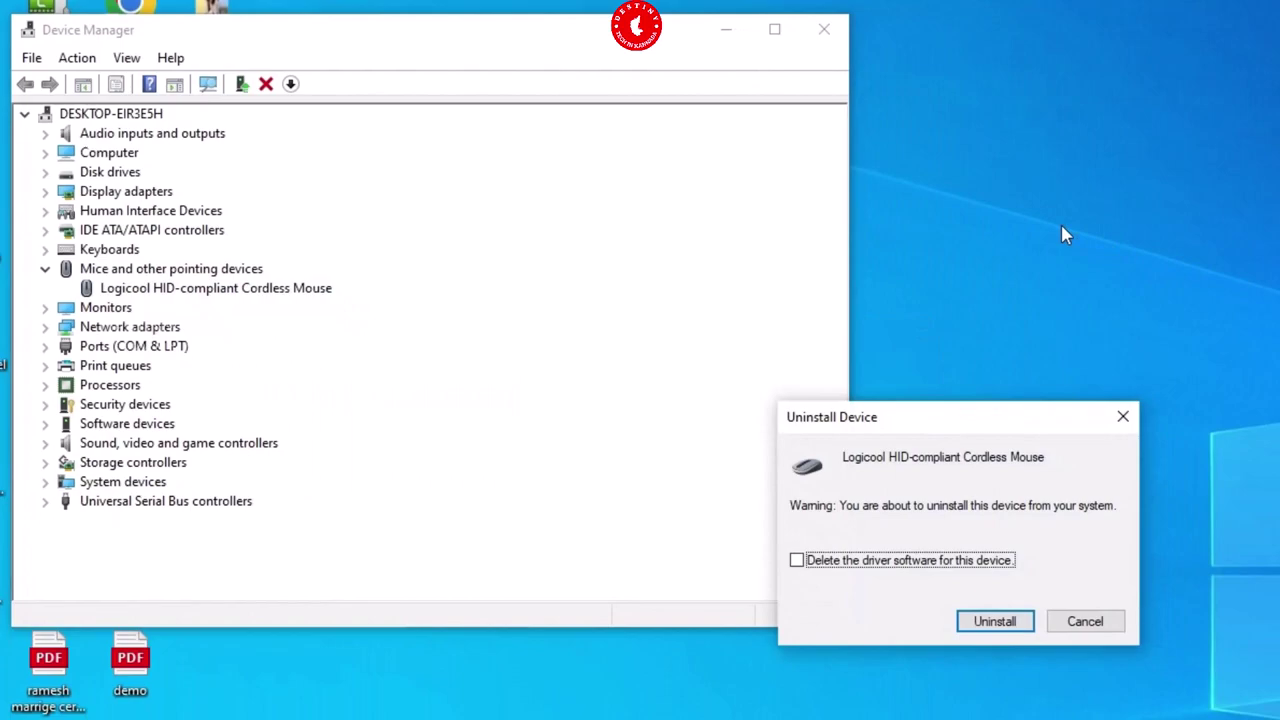
{"action": "key", "text": "Return"}
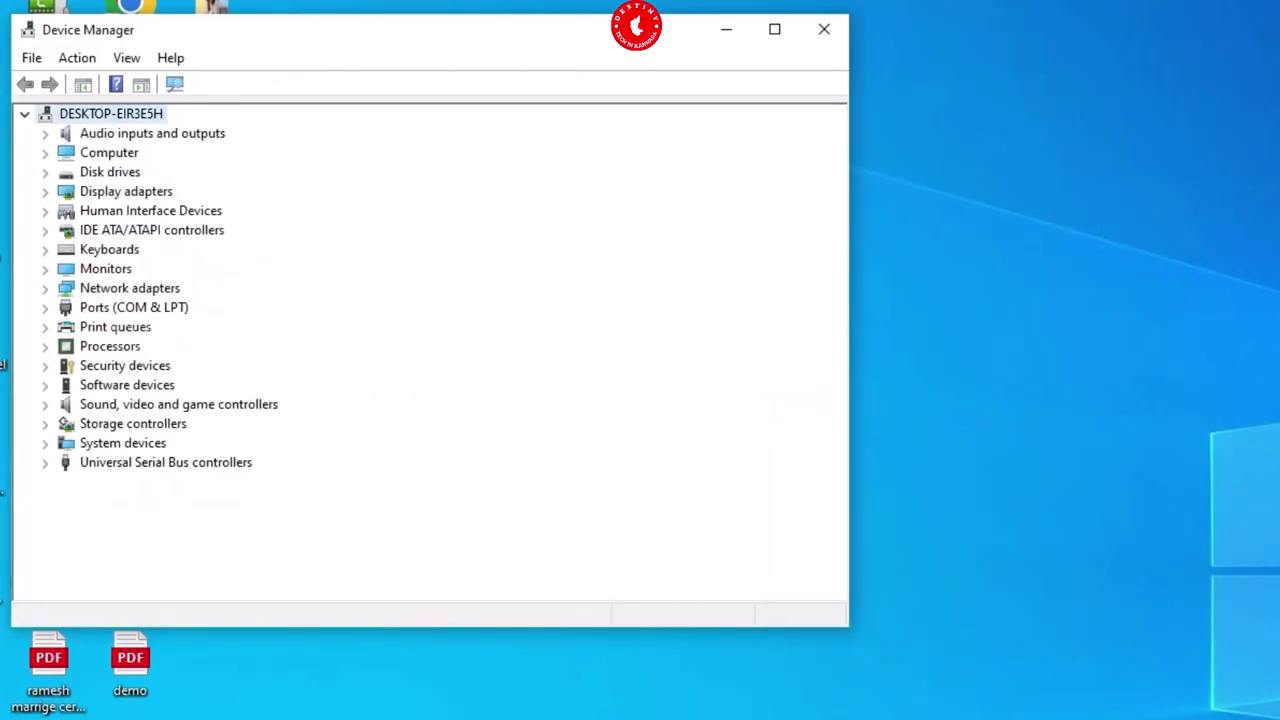
Scan the computer for hardware changes from its root entry in the device tree
{"action": "key", "text": "shift+F10"}
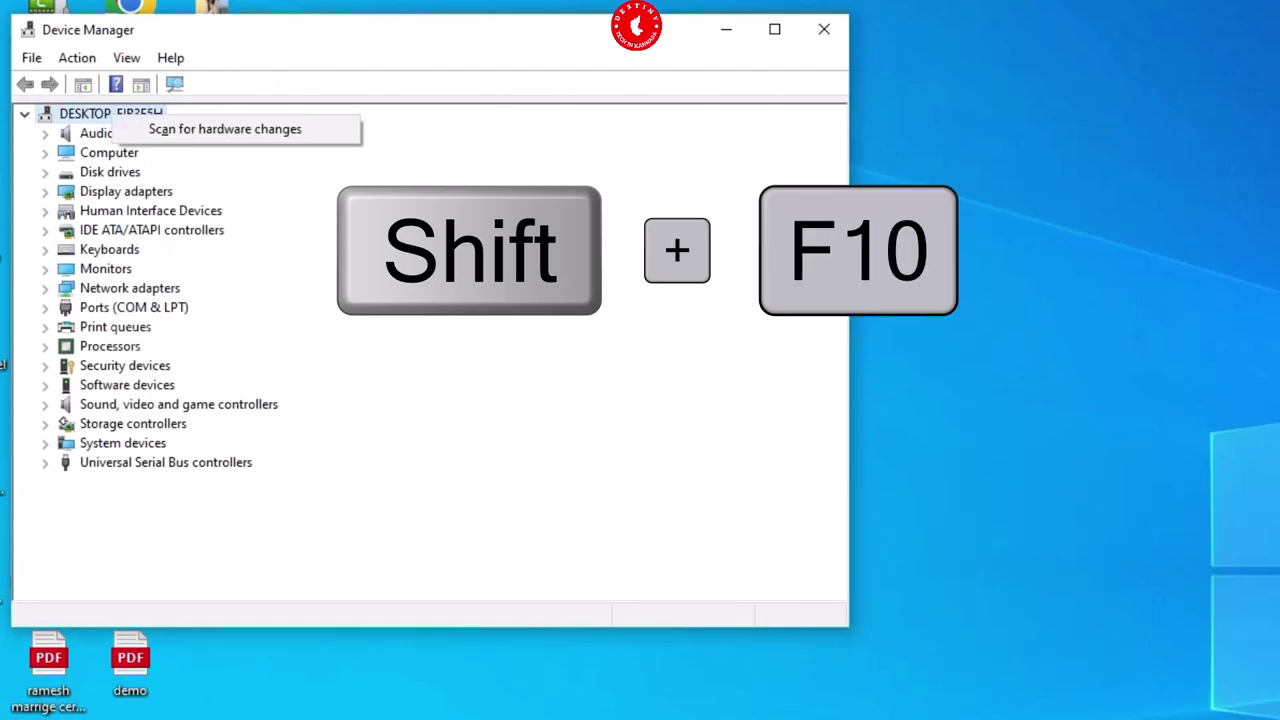
{"action": "key", "text": "Down"}
{"action": "key", "text": "Return"}
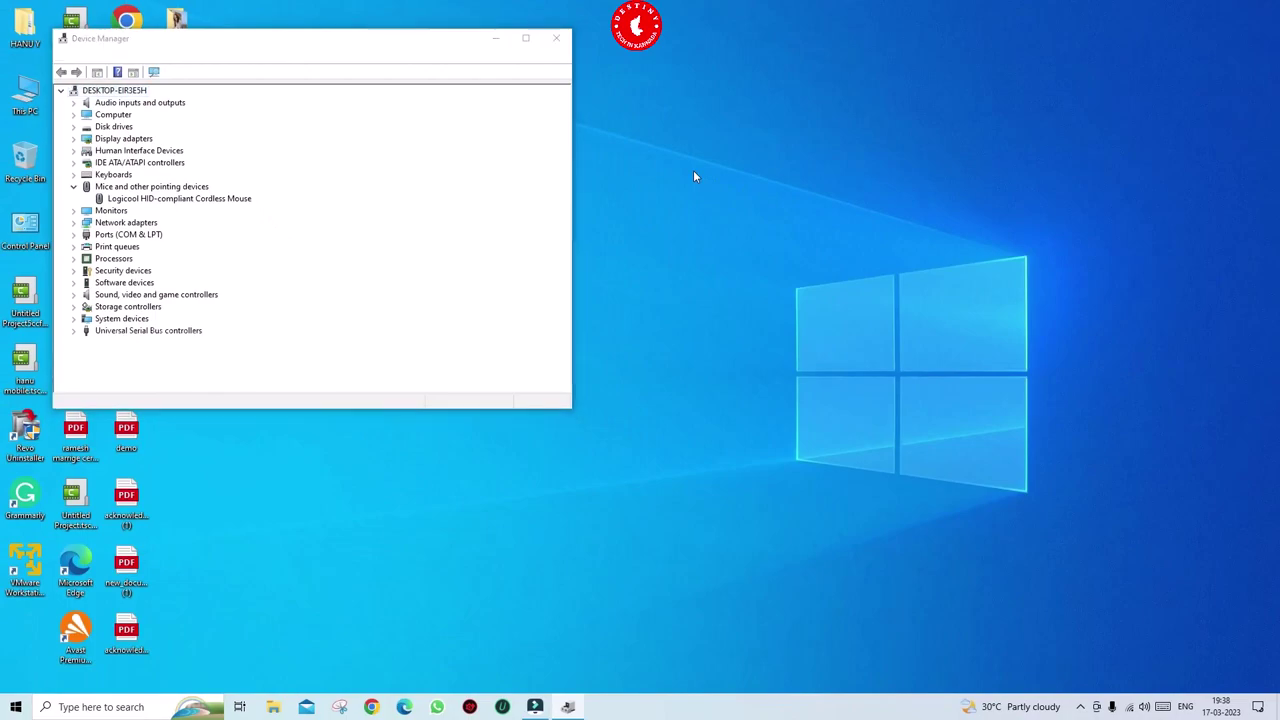
{"action": "key", "text": "super"}
{"action": "key", "text": "Tab"}
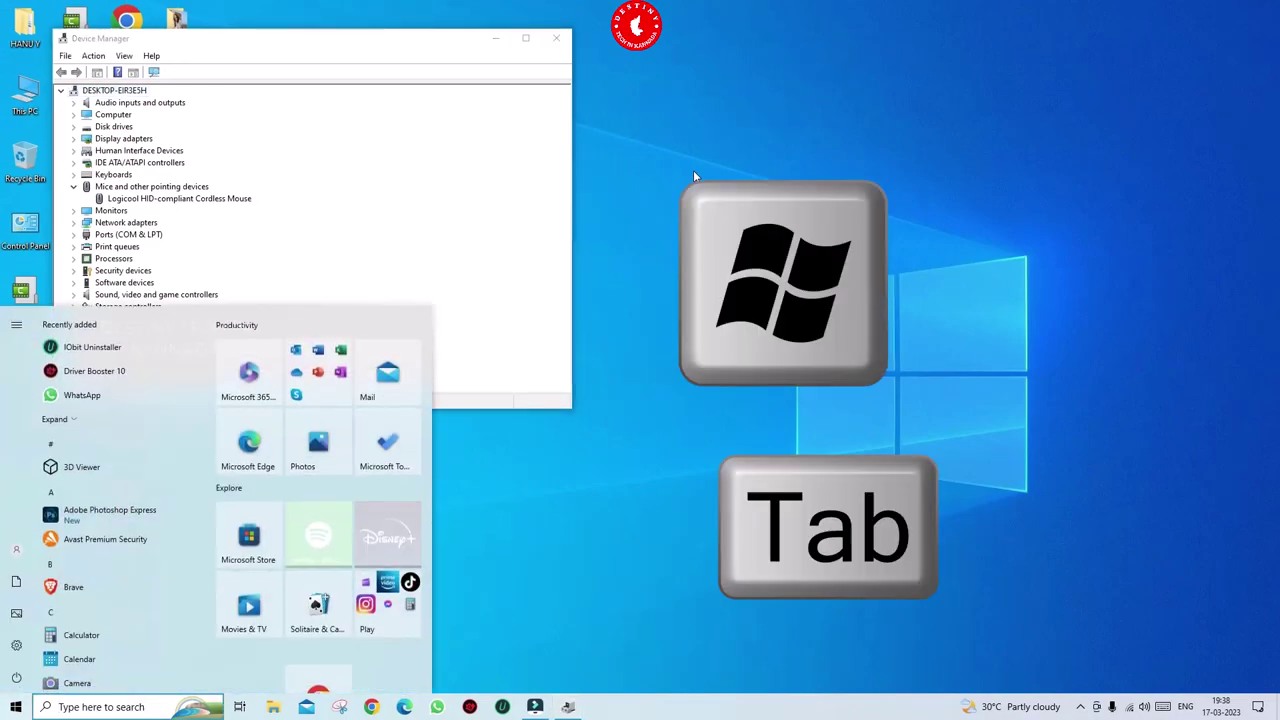
{"action": "key", "text": "Down"}
{"action": "key", "text": "Down"}
{"action": "key", "text": "Down"}
{"action": "key", "text": "Down"}
{"action": "key", "text": "Down"}
{"action": "key", "text": "Return"}
{"action": "key", "text": "Down"}
{"action": "key", "text": "Down"}
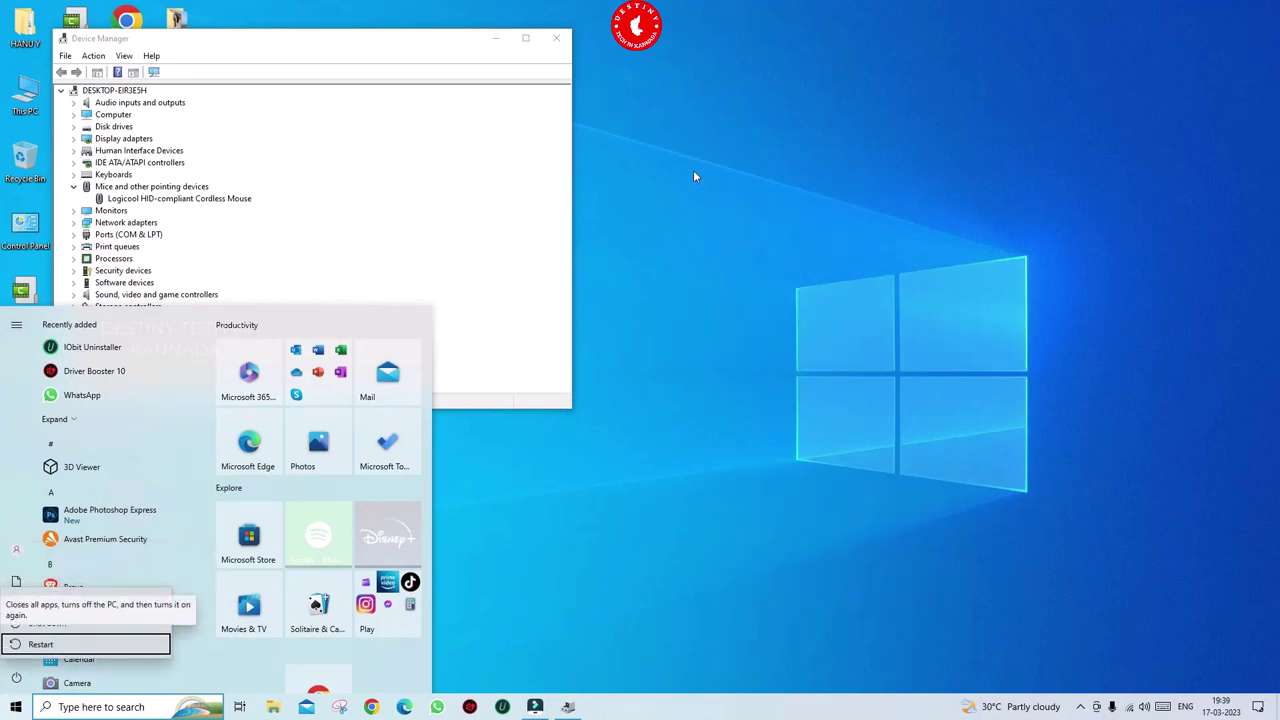
{"action": "key", "text": "Escape"}
{"action": "key", "text": "Escape"}
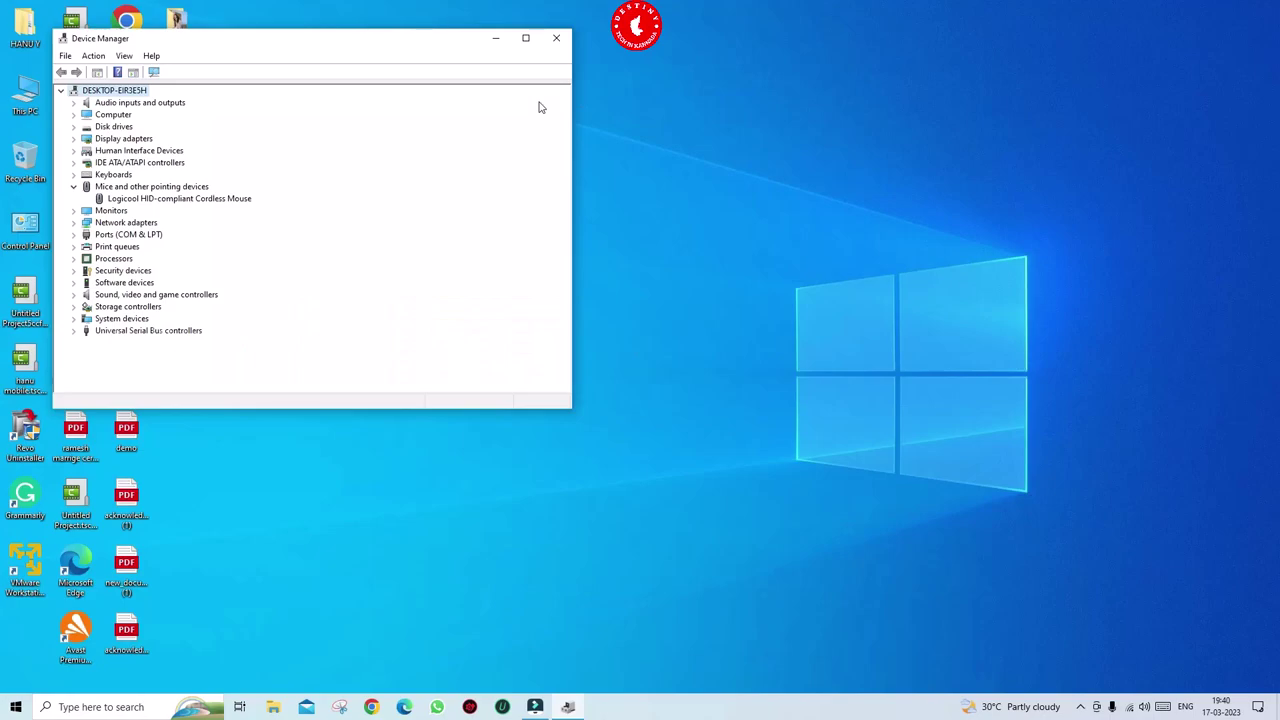
Close the Device Manager window
{"action": "left_click", "coordinate": [553, 40]}
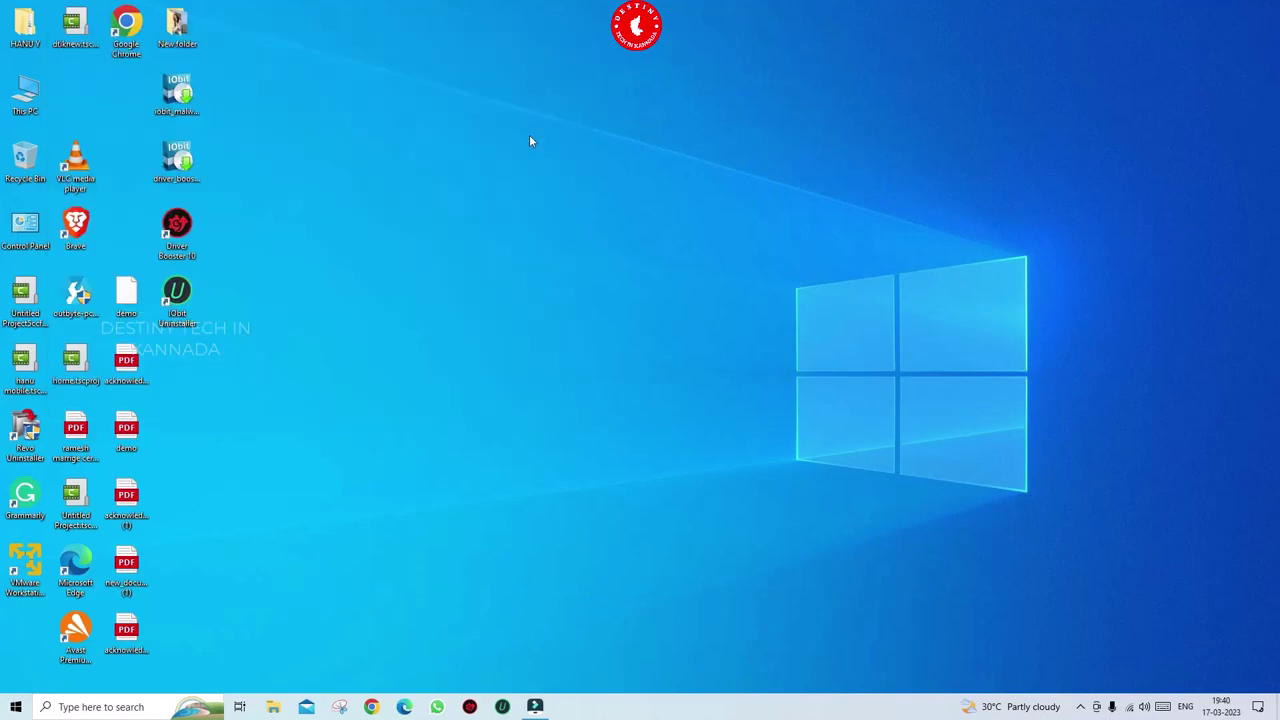